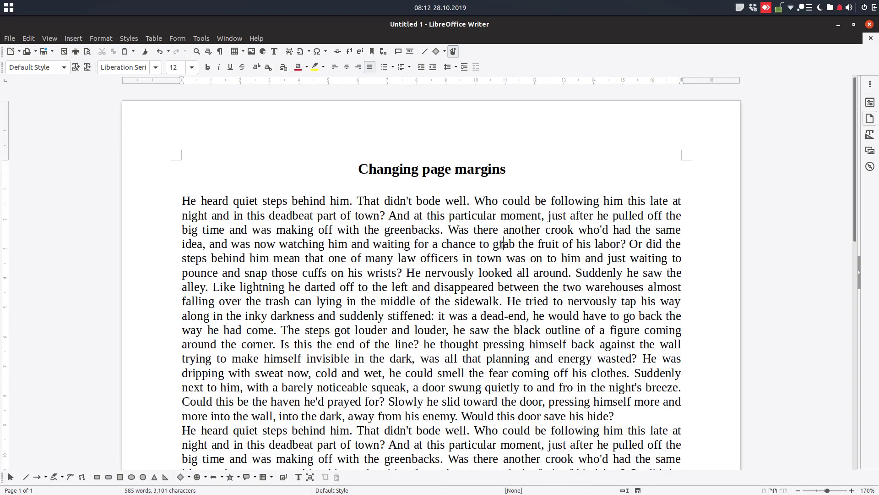
Pull the left and right ruler margins inward so the story forms a narrow two-page column
click(502, 244)
mouse_move(183, 81)
drag(182, 81, 348, 80)
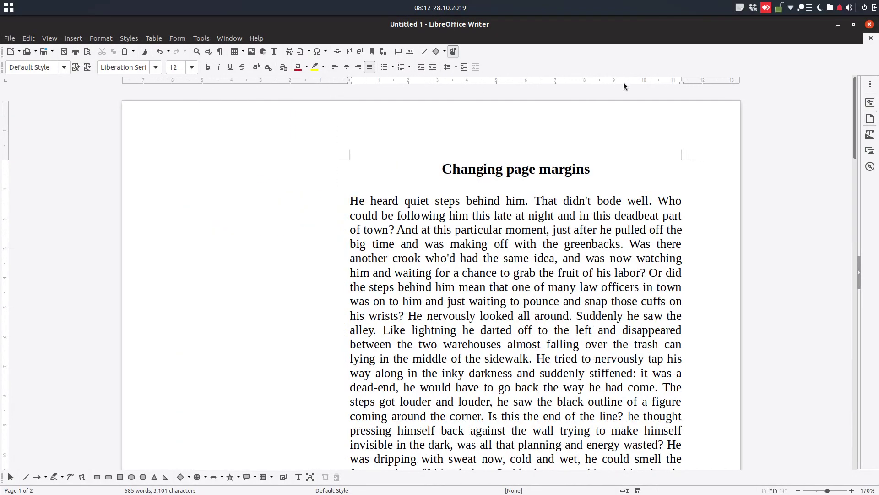
drag(682, 80, 518, 81)
Scroll through both pages to check the narrowed story column
scroll(415, 222, down, 15)
scroll(414, 226, up, 10)
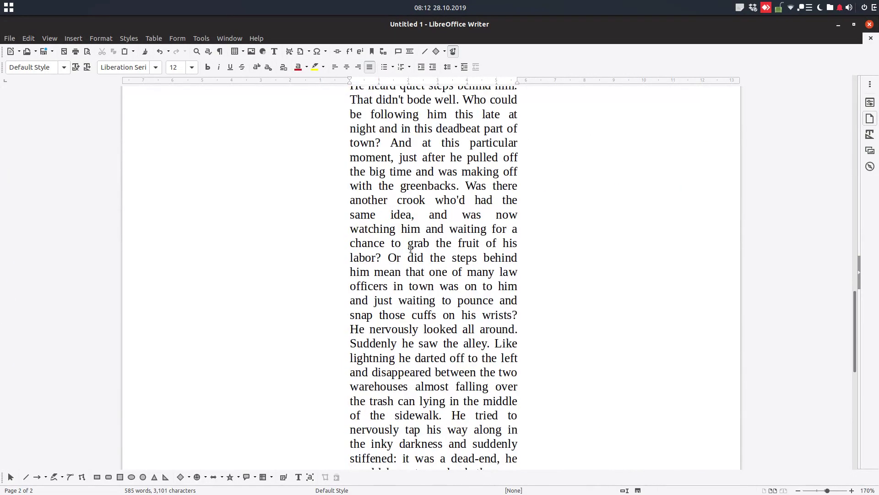
ctrl+scroll(427, 310, down, 5)
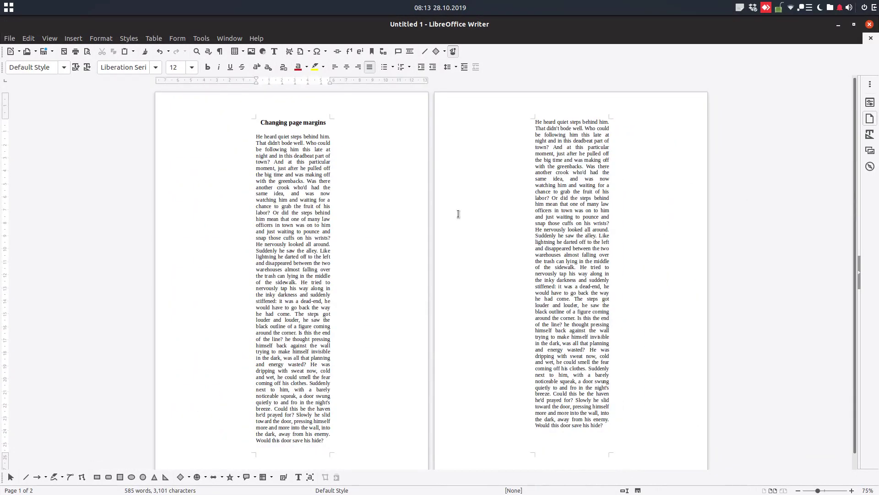
ctrl+scroll(321, 209, up, 2)
ctrl+scroll(321, 210, up, 4)
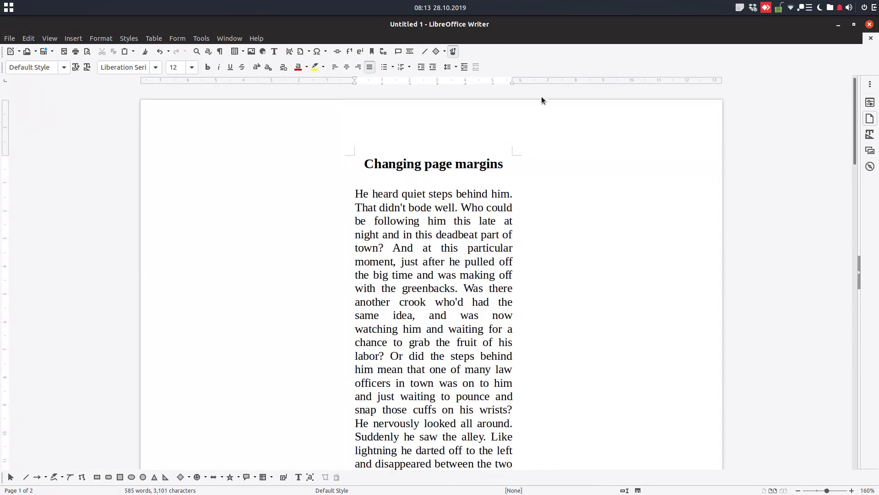
Open a new blank document and close it without saving
click(10, 51)
key(ctrl+v)
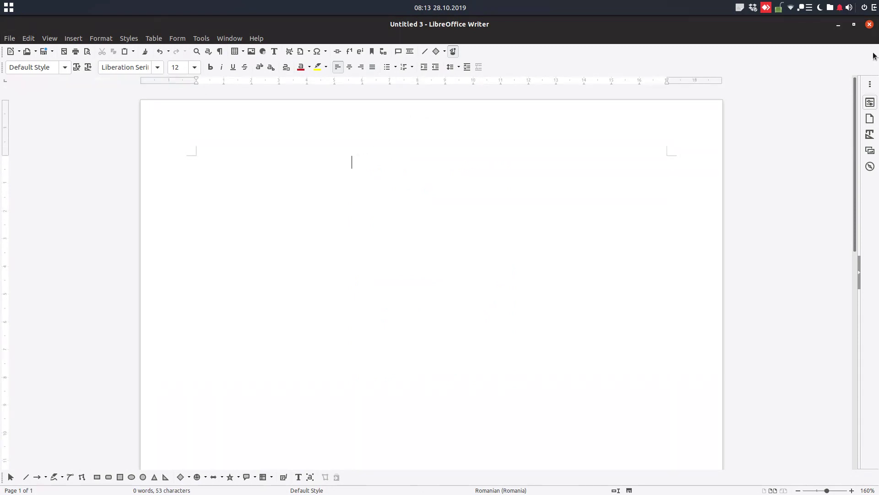
key(ctrl+w)
click(353, 279)
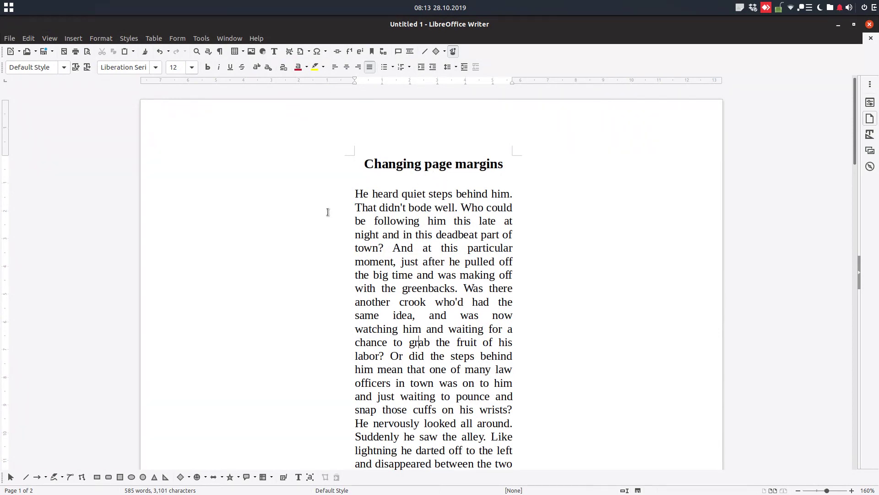
In the Page Style dialog, set the Left and Right margins to 7,00 cm and apply
right_click(373, 226)
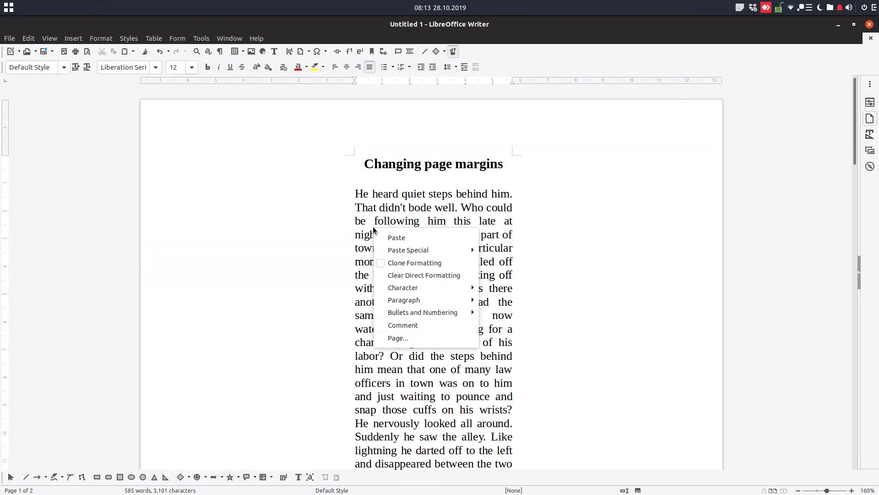
click(398, 337)
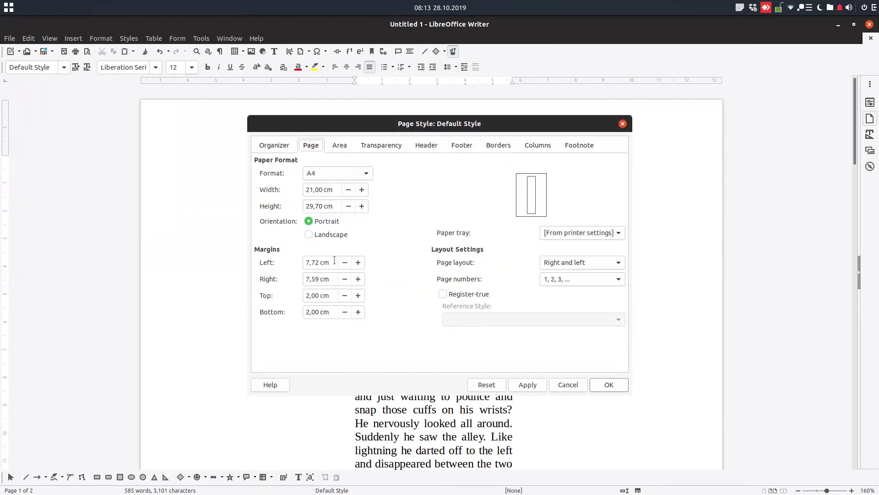
triple_click(335, 261)
text(7)
key(Tab)
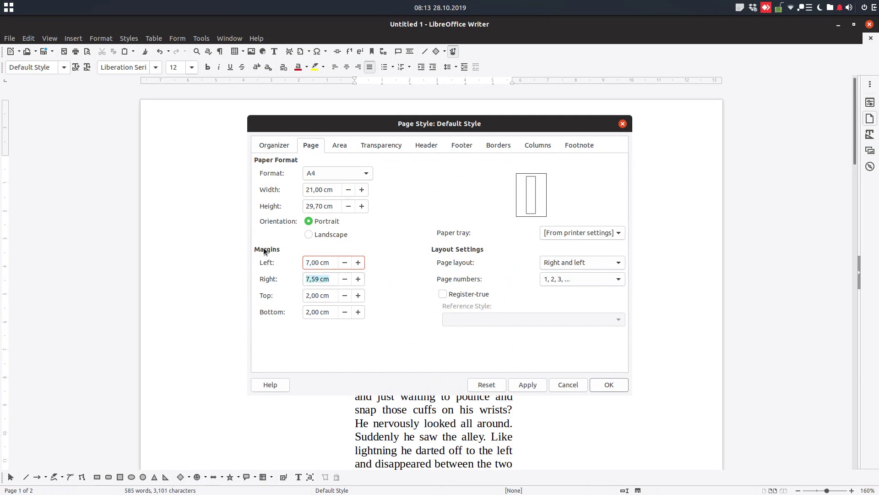
text(7)
key(Tab)
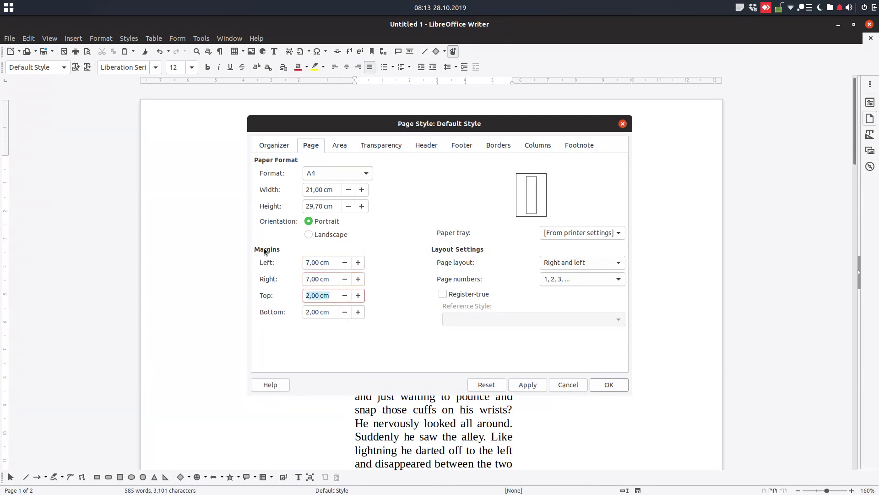
key(Tab)
key(Tab)
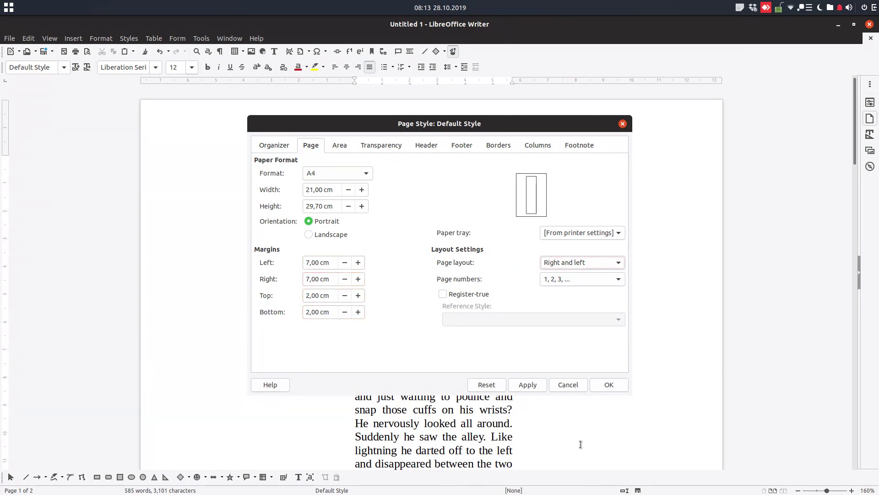
click(528, 384)
click(607, 384)
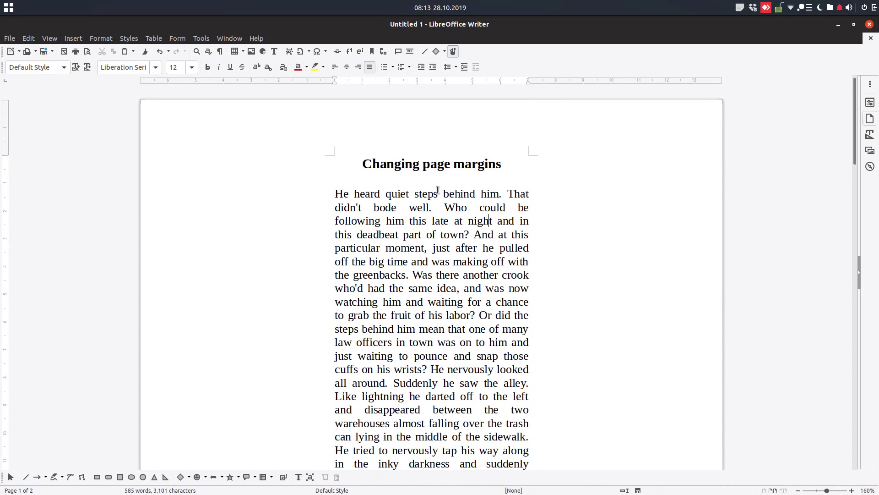
Show the Page sidebar deck and open the full page style settings from it
scroll(438, 200, down, 3)
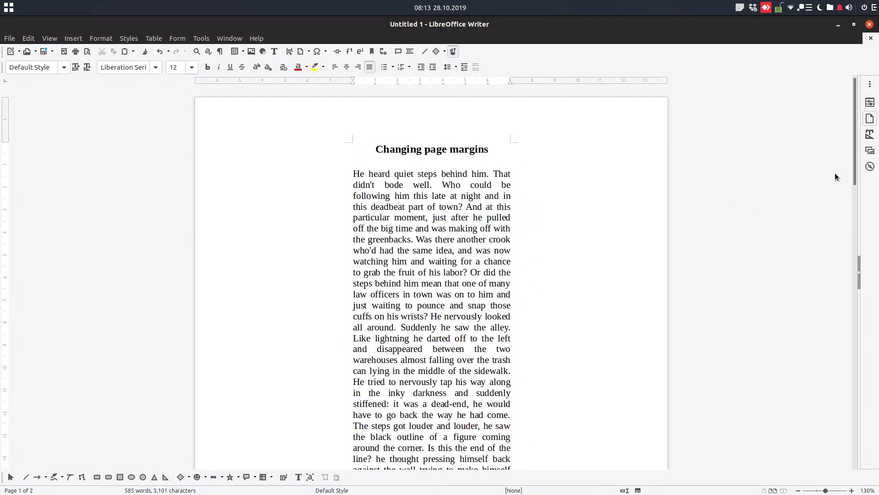
click(870, 119)
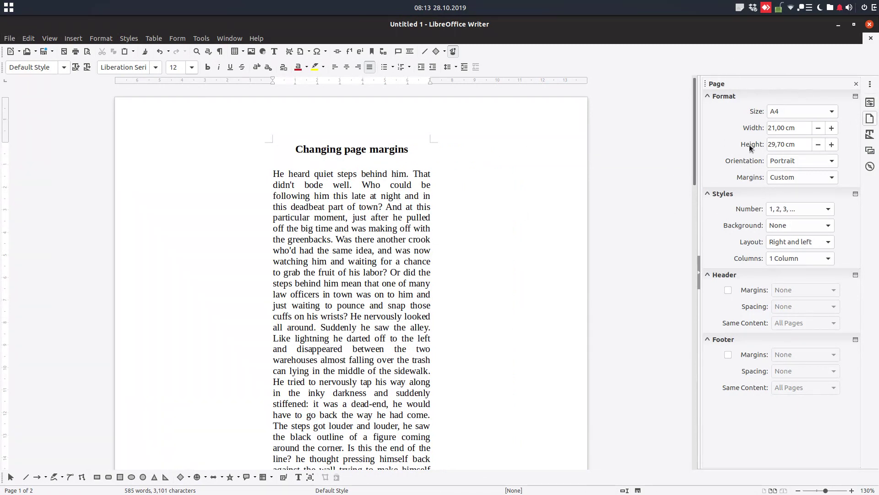
click(782, 177)
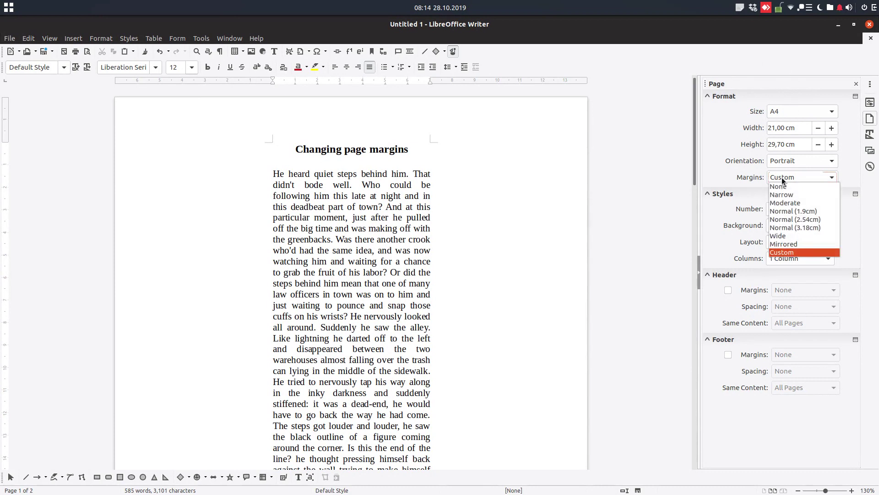
click(796, 248)
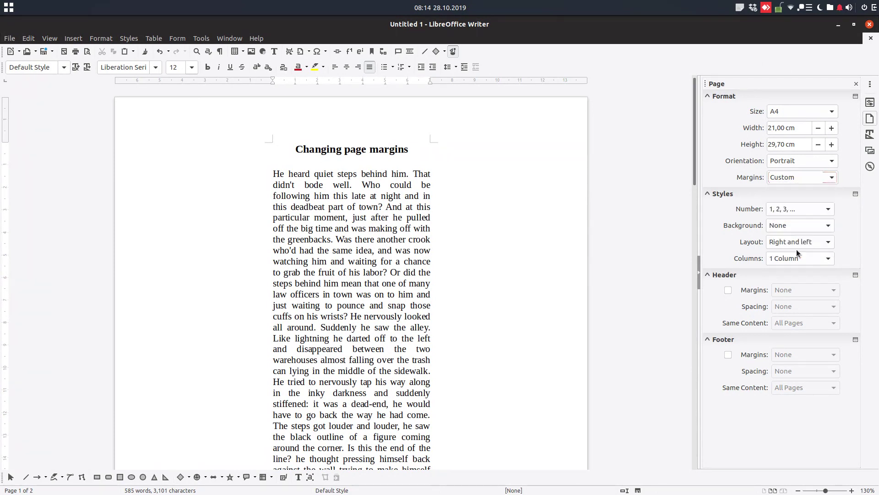
click(855, 96)
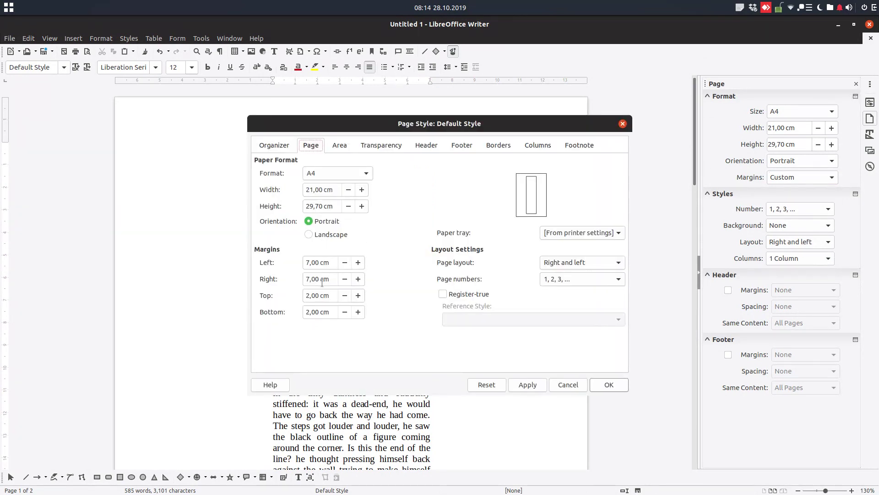
Change the left and right margins to 7,05 cm
click(313, 262)
key(Delete)
key(Delete)
text(05)
key(Tab)
key(Left)
key(Right)
key(Right)
key(Right)
key(Delete)
key(Delete)
text(5)
key(Tab)
key(Down)
Set the top and bottom margins to 2,05 cm and apply the changes
scroll(315, 299, up, 1)
key(BackSpace)
key(Delete)
text(05)
key(Tab)
key(BackSpace)
text(5)
click(526, 388)
click(604, 384)
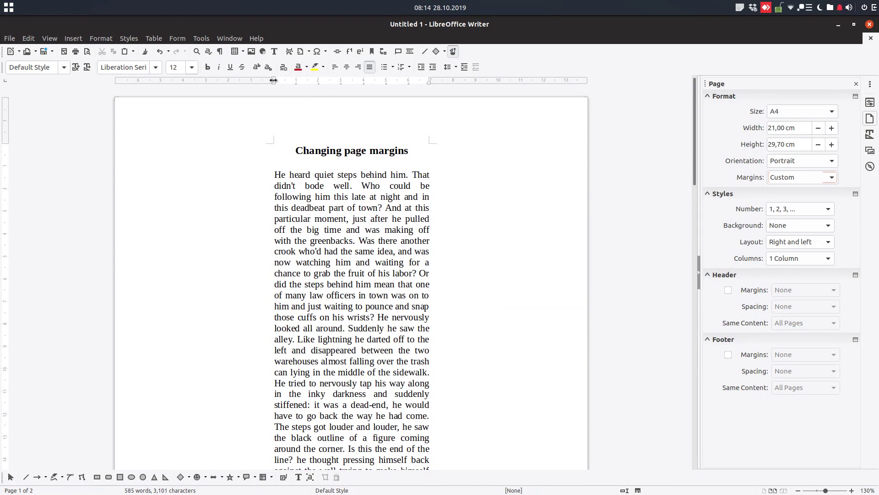
Return to the story text and close the Page properties panel
mouse_move(273, 80)
mouse_move(429, 79)
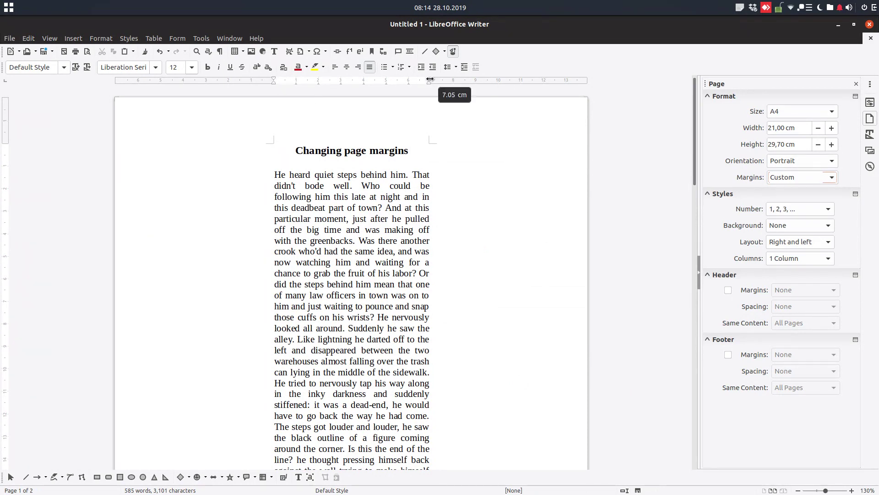
click(387, 181)
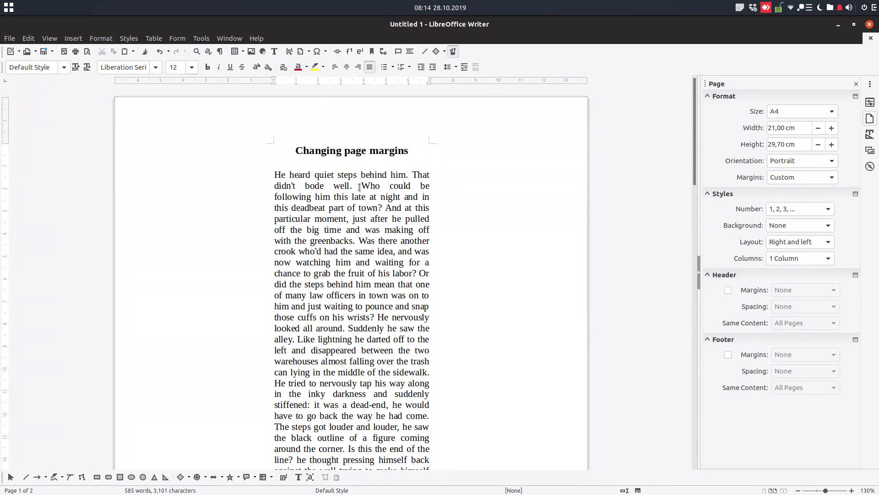
scroll(359, 187, down, 5)
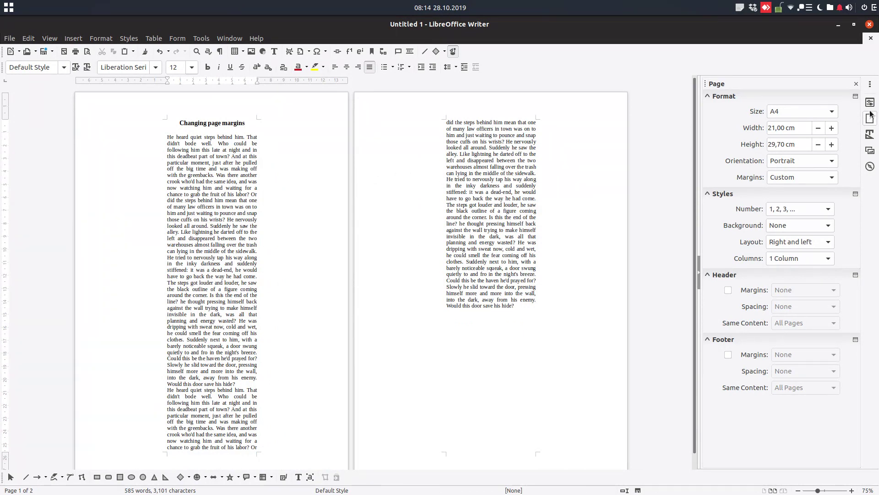
click(857, 85)
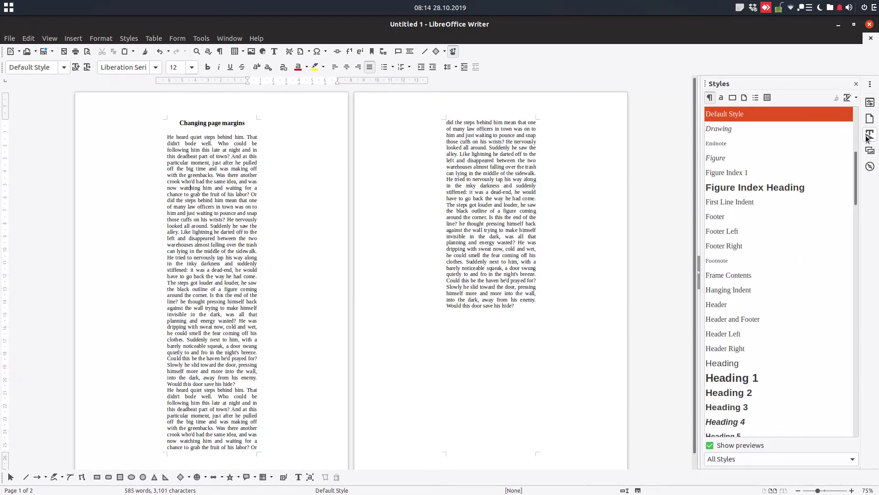
In the Styles sidebar's page styles, create first_page using New Style from Selection
click(869, 134)
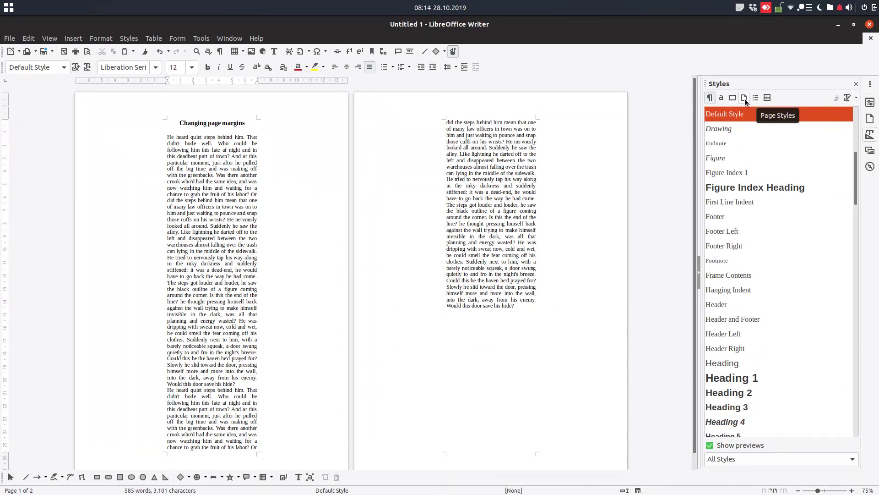
click(744, 100)
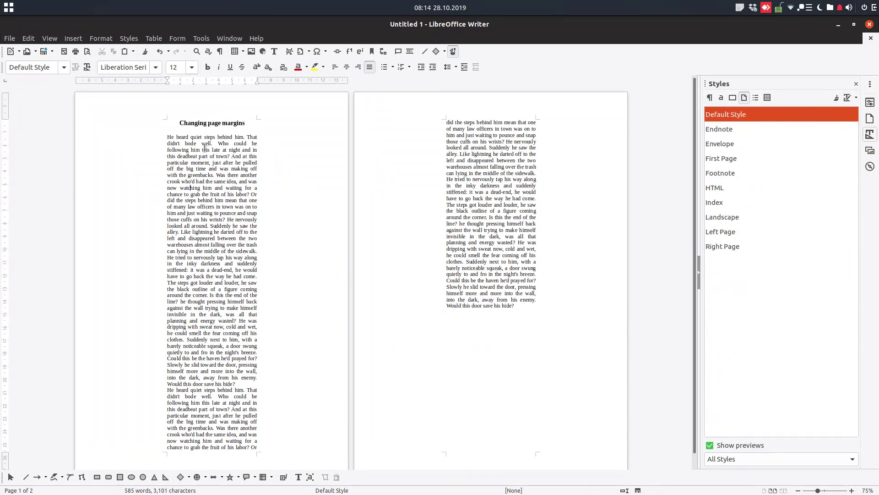
click(849, 98)
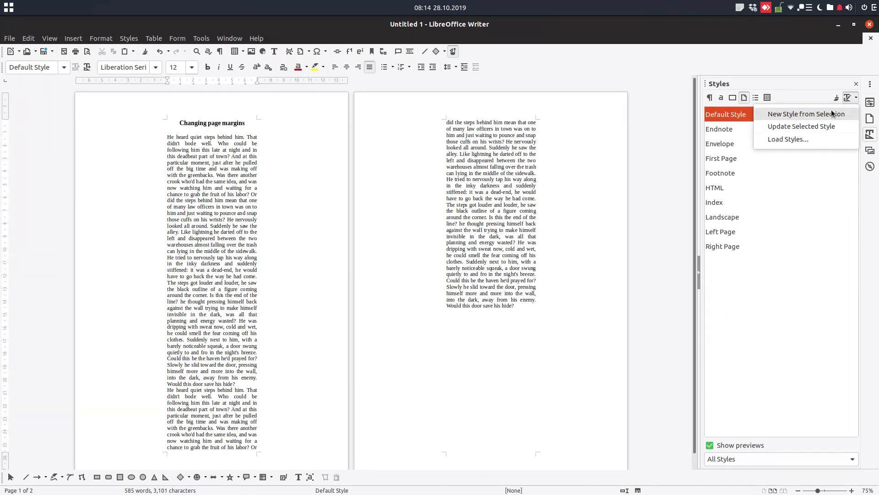
click(787, 114)
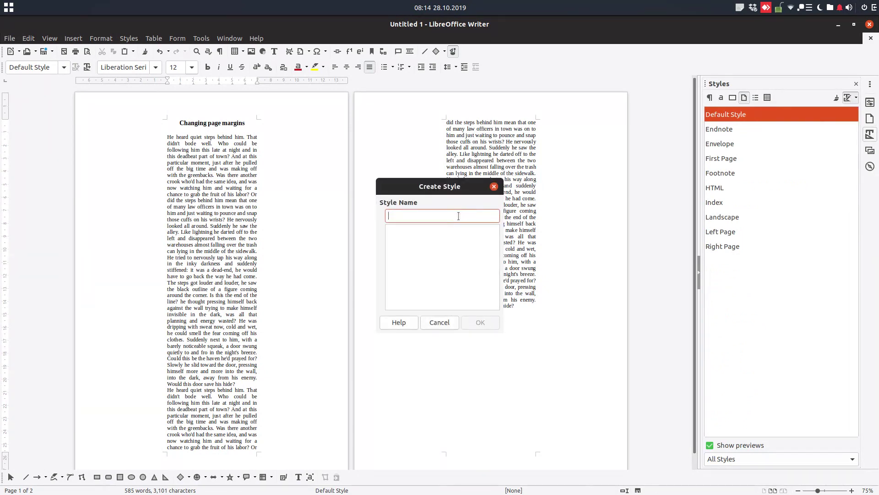
text(first_page)
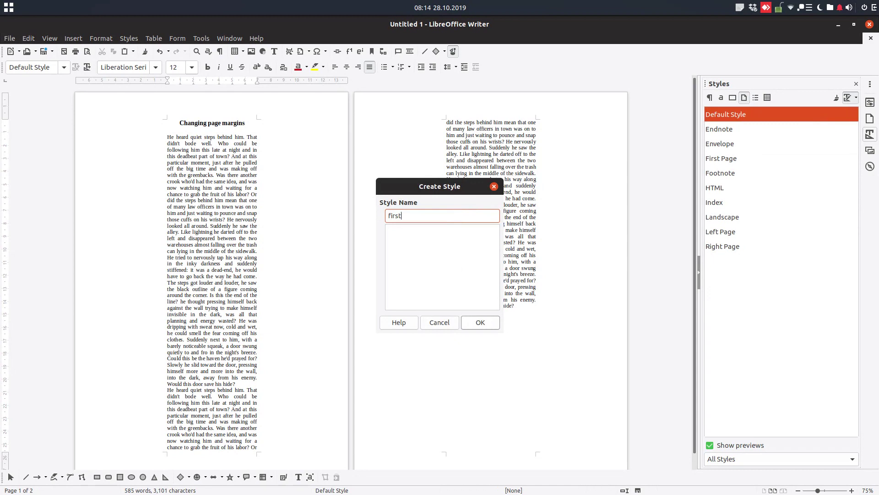
click(465, 318)
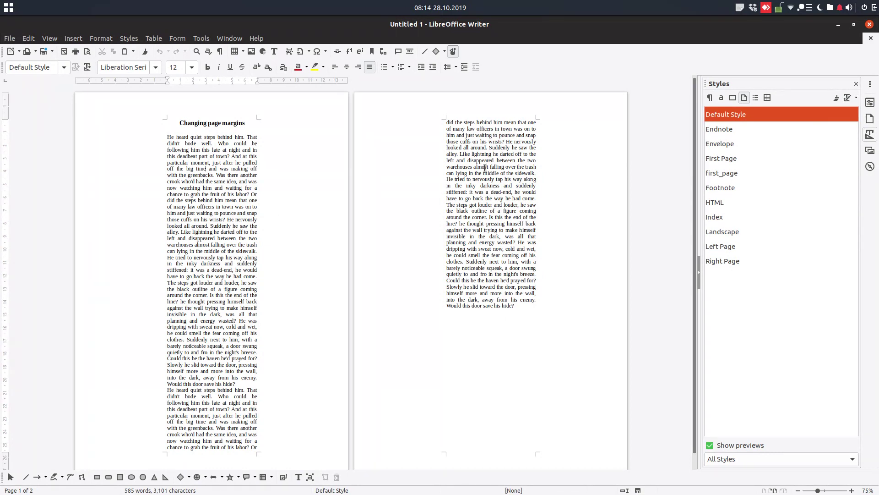
scroll(253, 466, down, 1)
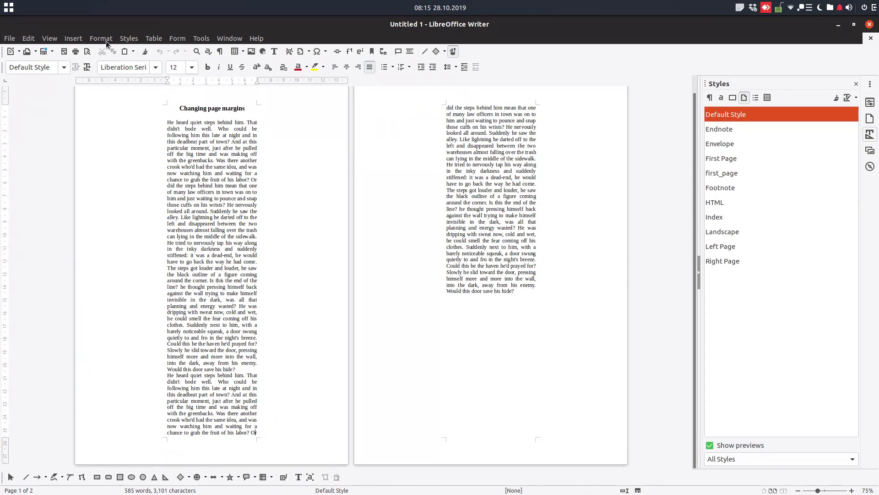
click(75, 38)
mouse_move(92, 73)
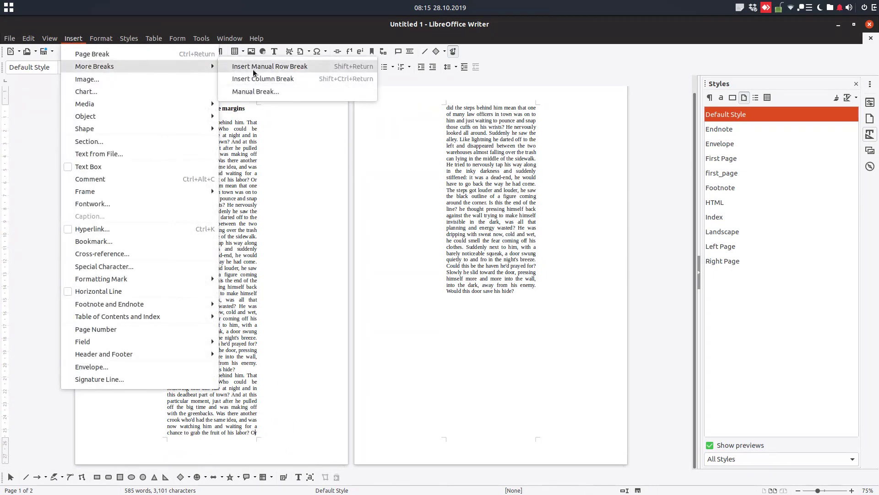
click(255, 92)
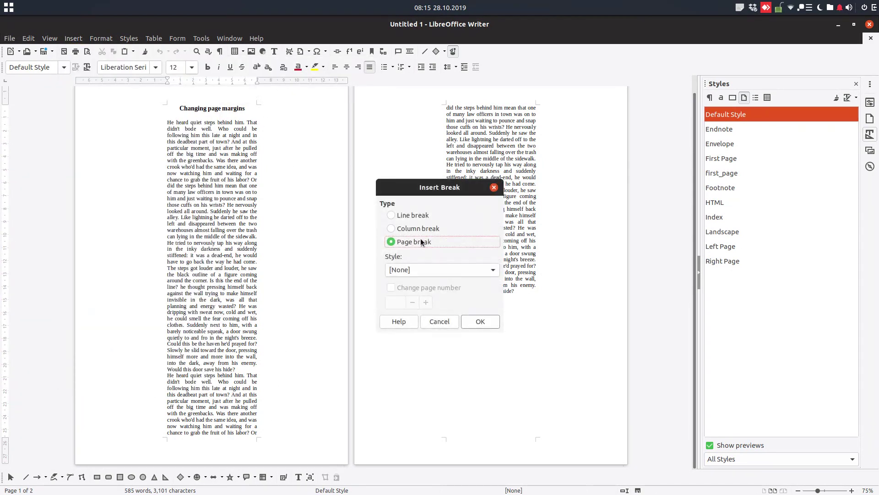
click(439, 321)
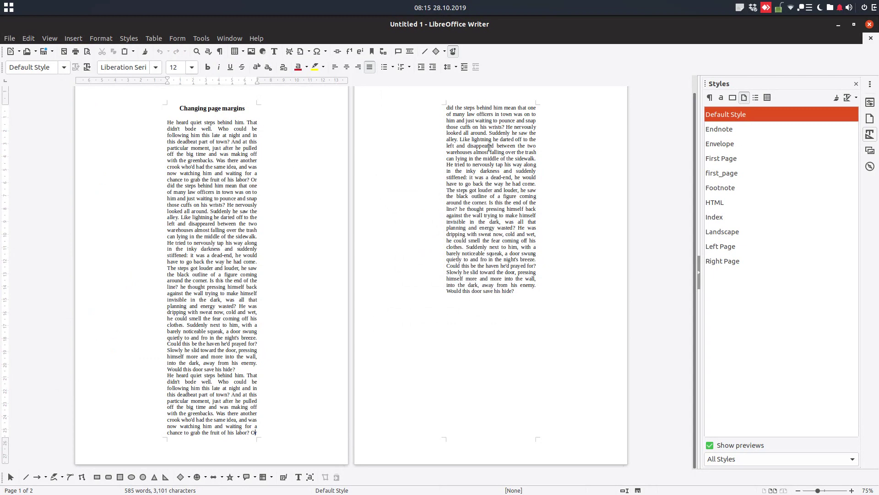
click(486, 143)
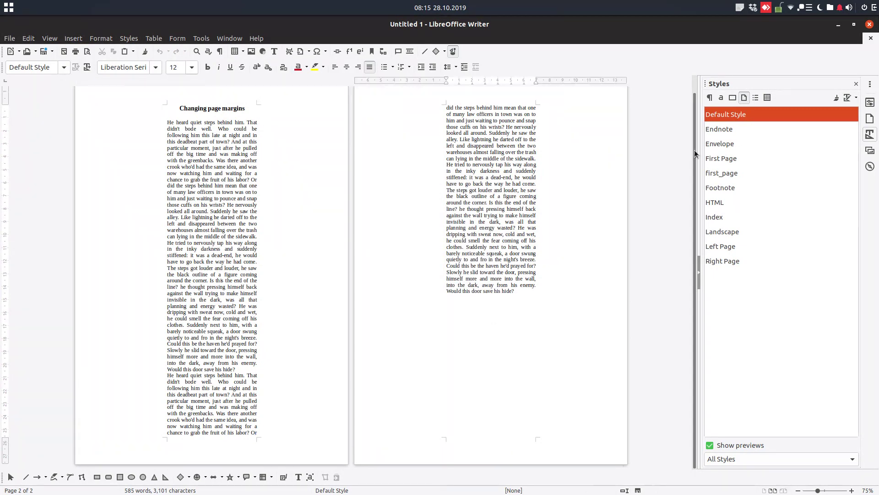
Start a new page style from Default Style with 3 cm left and right margins
right_click(746, 116)
click(765, 123)
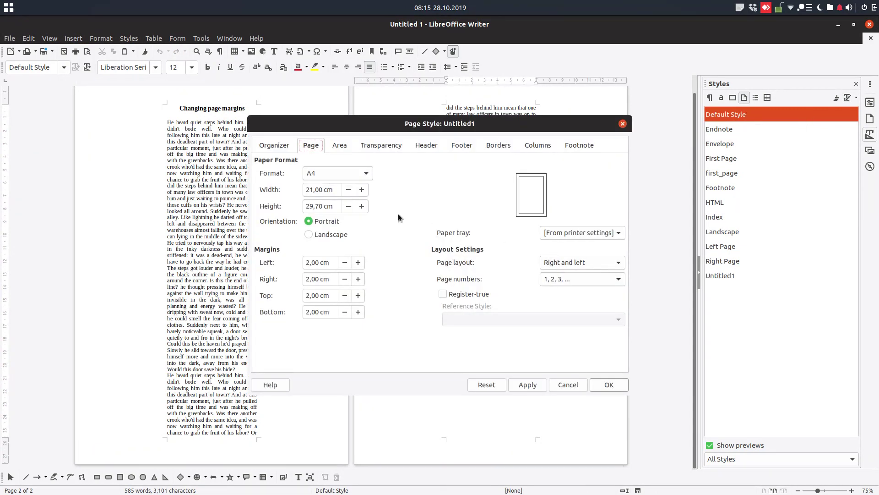
click(331, 262)
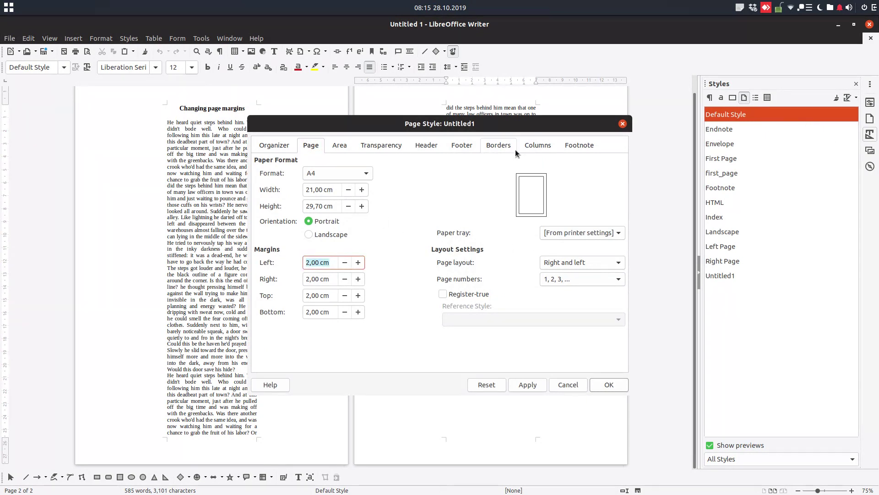
text(3)
key(Tab)
text(3)
key(Tab)
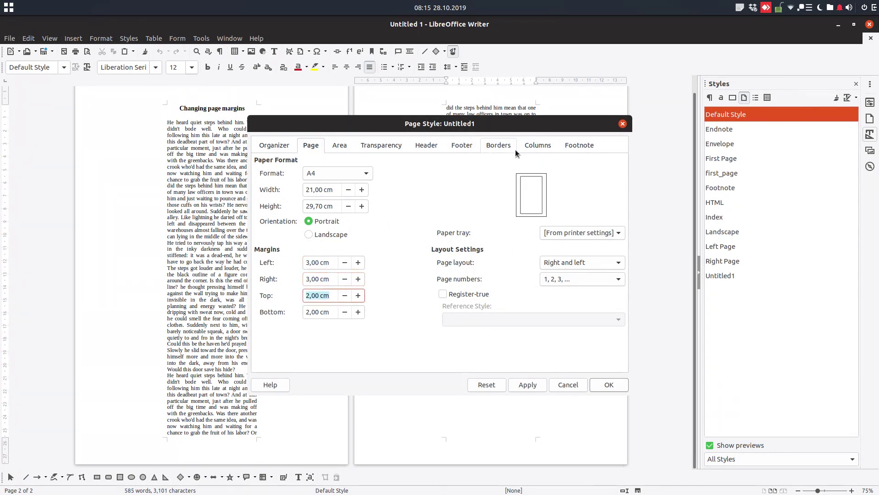
Name the new style page2 in the Organizer and save it
click(274, 145)
double_click(351, 174)
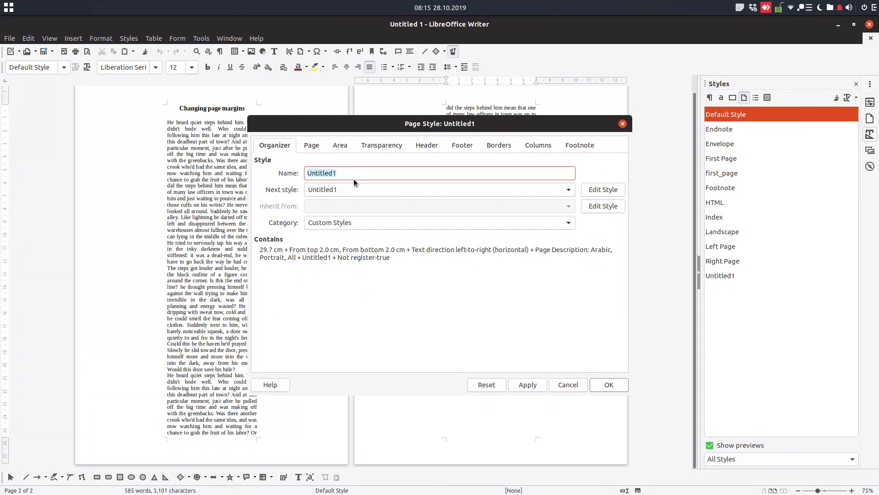
text(page2)
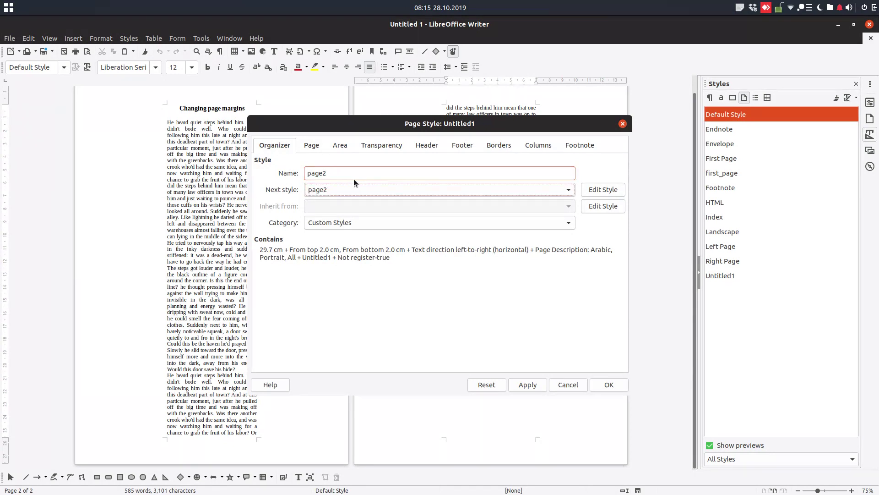
key(Tab)
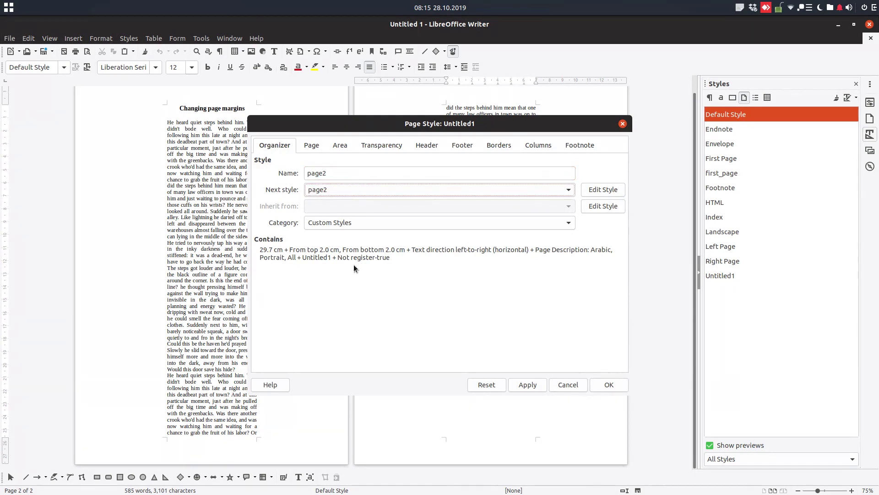
click(315, 145)
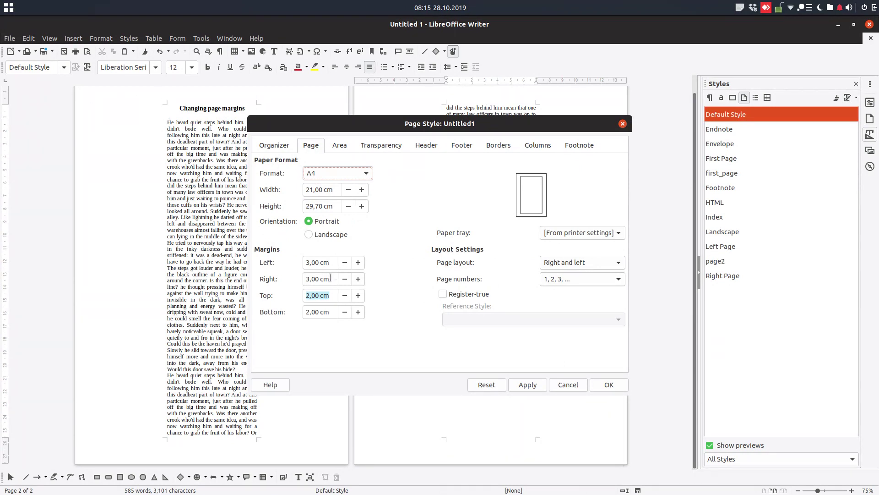
click(603, 384)
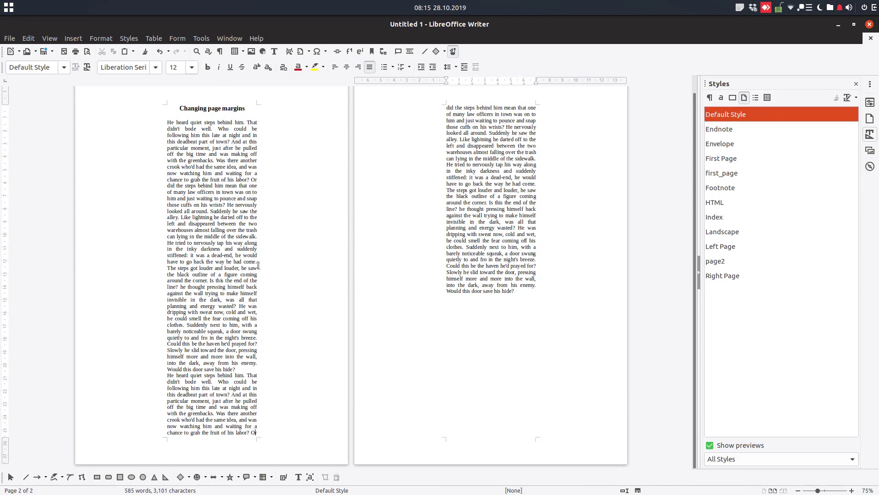
Insert a manual page break whose following page uses the page2 style
click(73, 38)
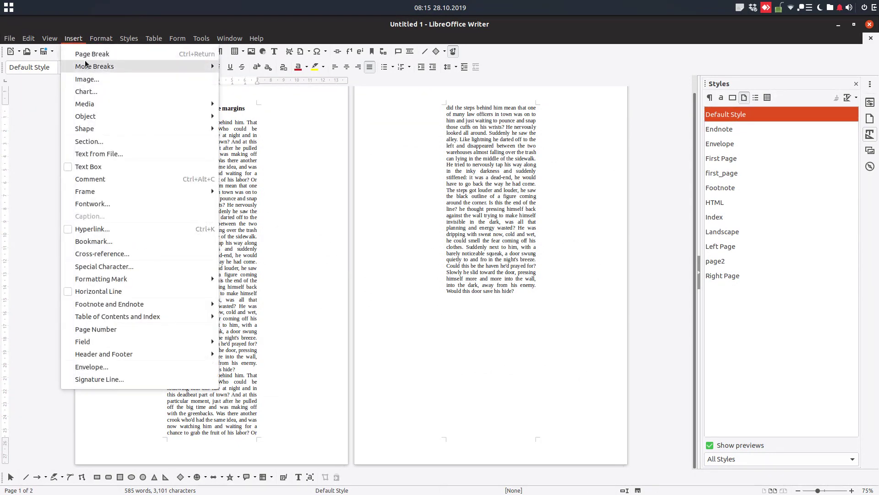
mouse_move(85, 65)
click(256, 91)
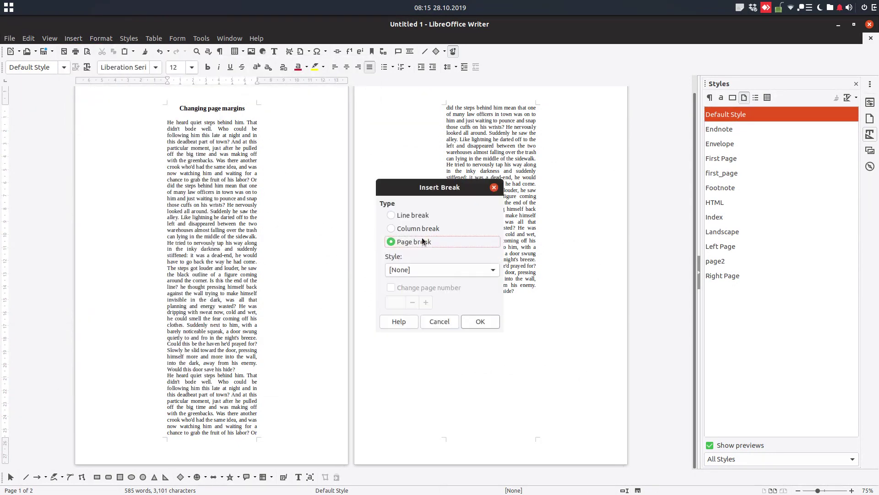
click(417, 273)
click(421, 419)
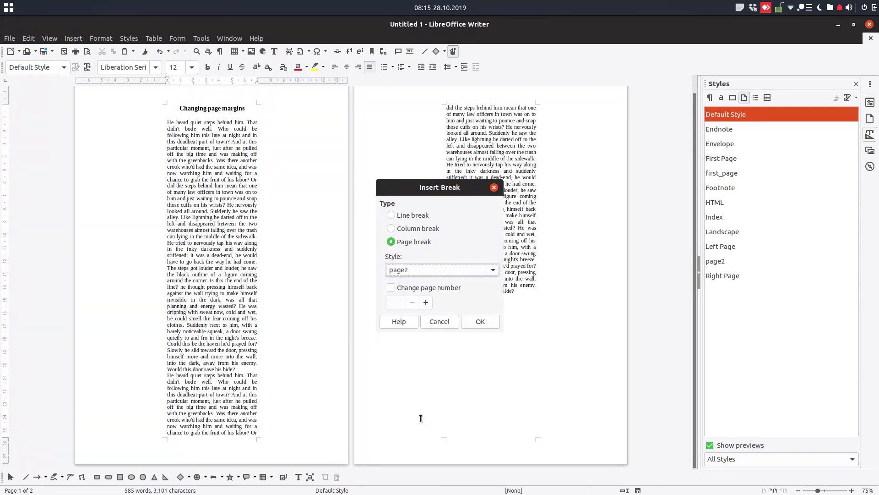
click(480, 321)
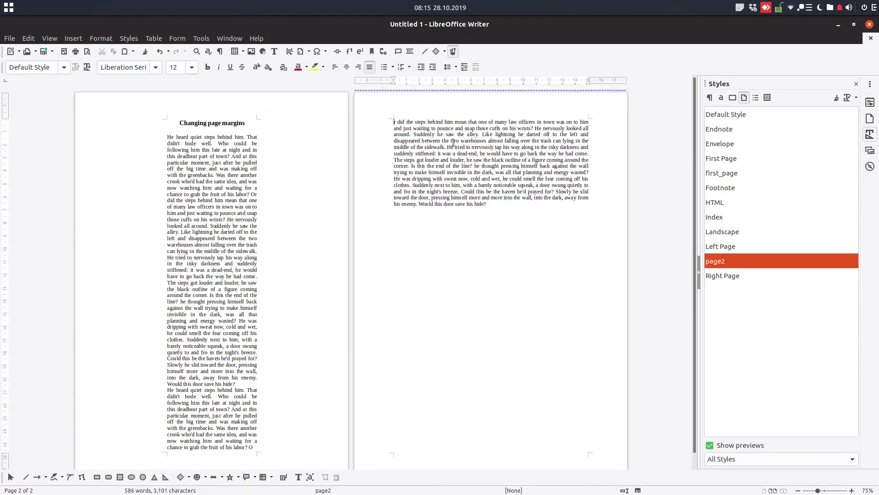
click(222, 148)
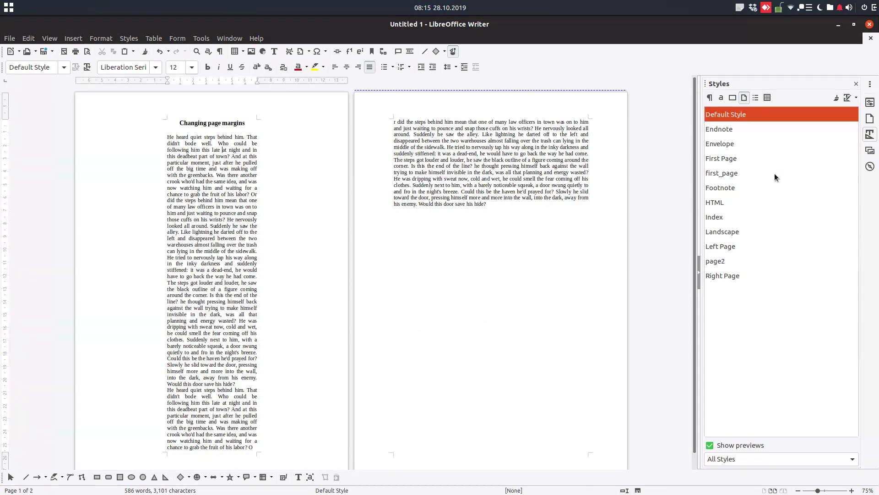
Cancel an unneeded new page style and filter the style list to custom styles
right_click(745, 115)
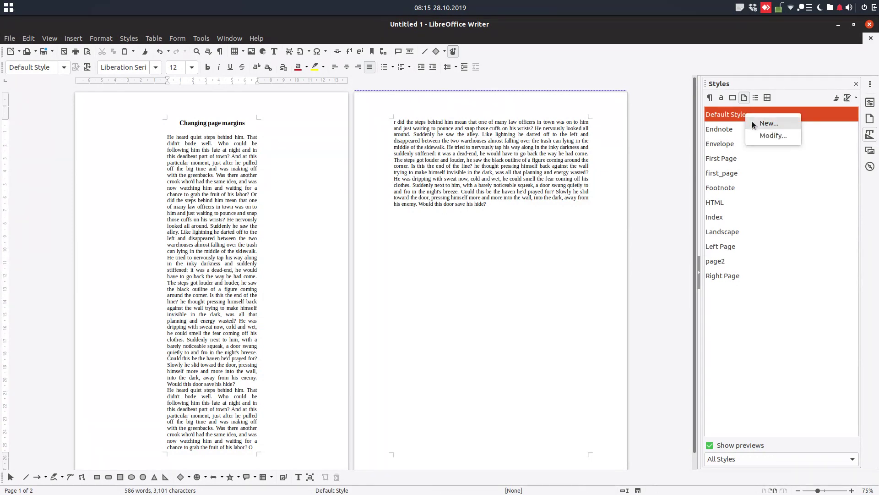
click(779, 123)
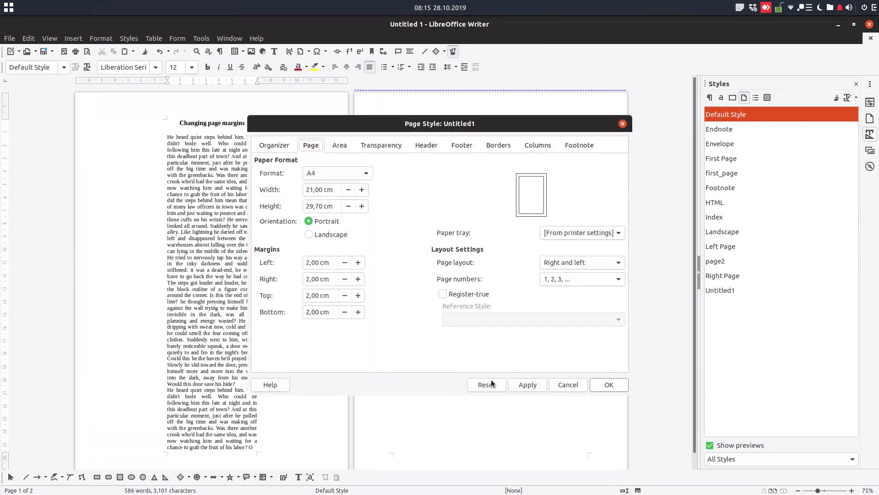
click(579, 384)
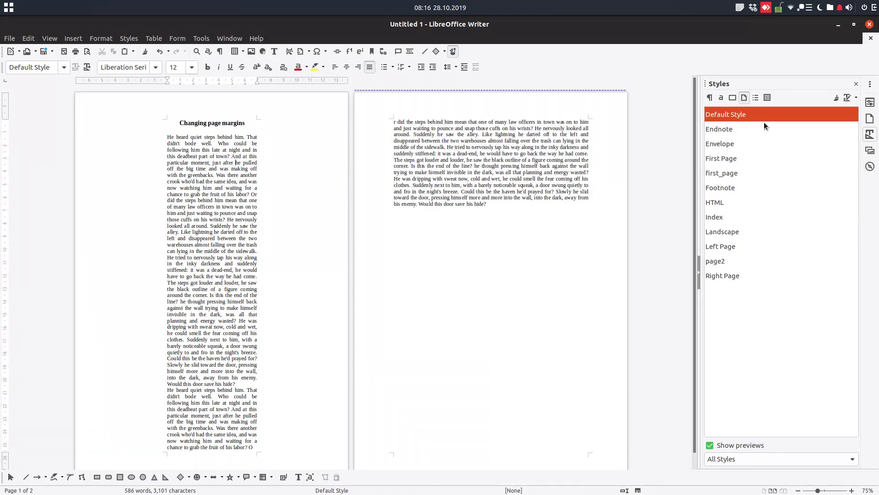
click(729, 455)
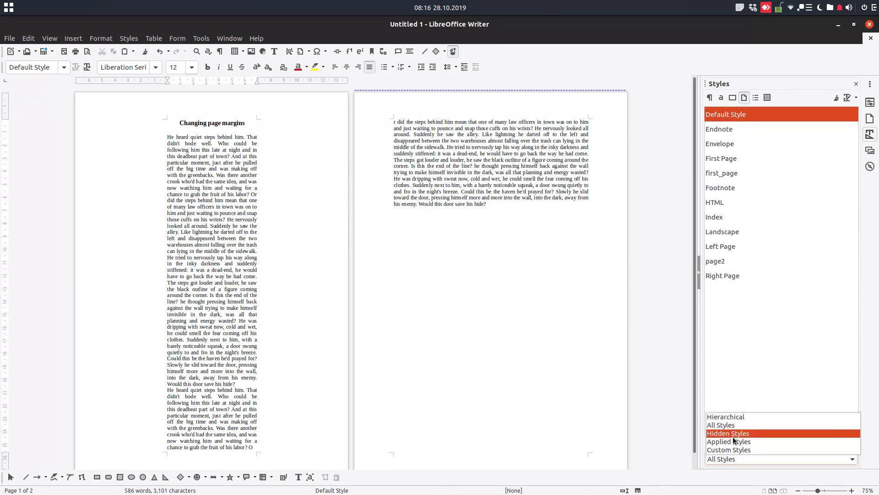
click(732, 449)
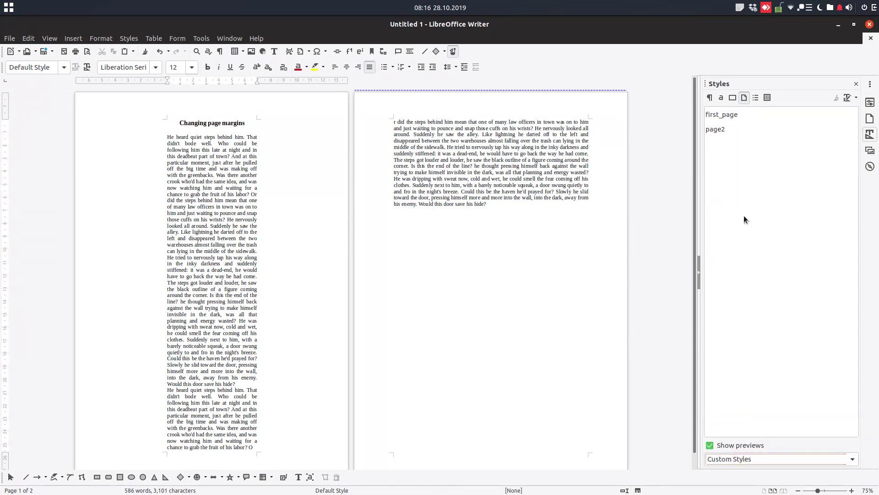
Apply first_page to the opening page and check which style each page uses
double_click(735, 114)
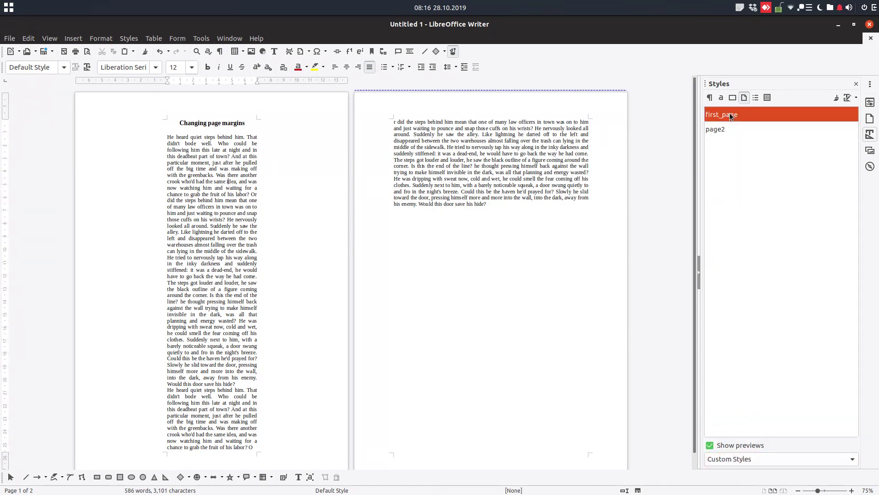
click(514, 151)
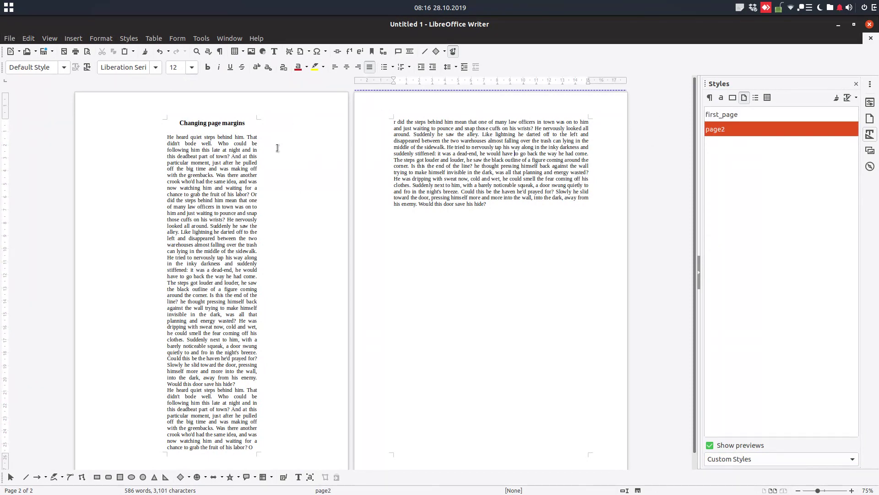
click(241, 138)
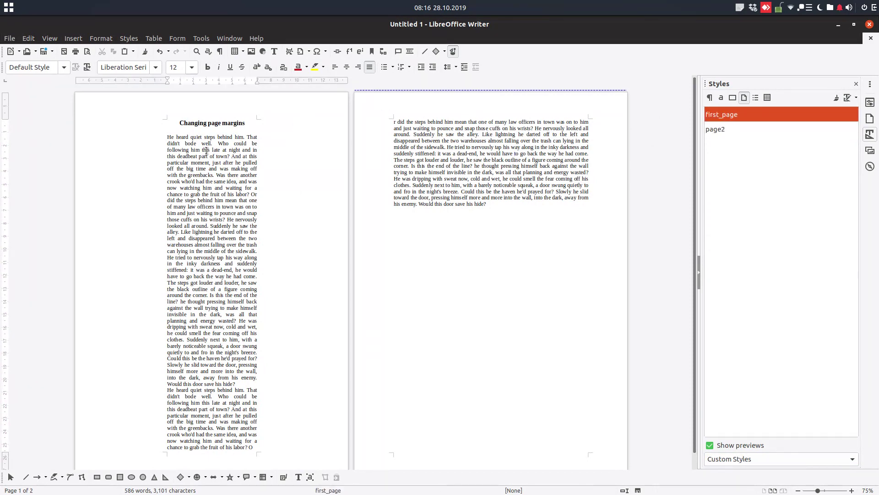
right_click(729, 117)
In first_page's settings, raise the left margin to 8,00 cm
click(742, 138)
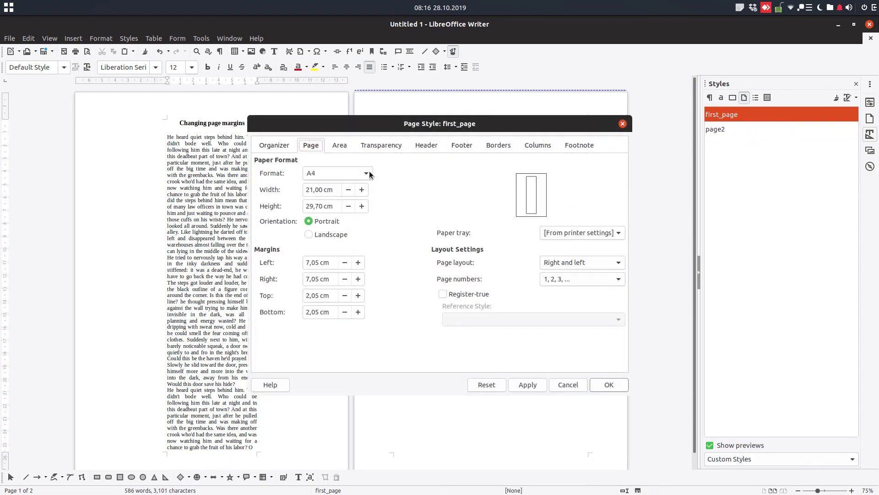
click(357, 263)
click(358, 263)
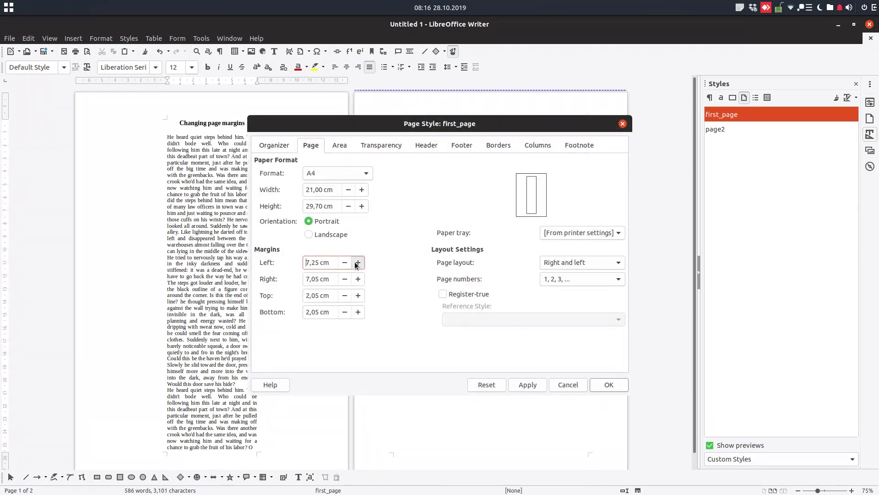
click(358, 263)
click(357, 262)
click(358, 262)
click(358, 263)
key(BackSpace)
text(0)
key(Tab)
Set the right margin to 8,00 cm and top and bottom to 2,00 cm, then apply
text(8)
key(Tab)
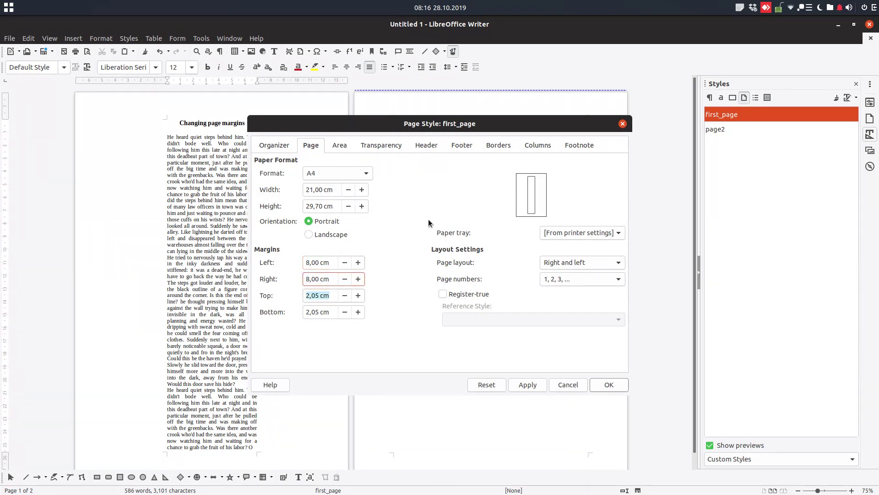
text(2)
key(Tab)
text(2)
key(Tab)
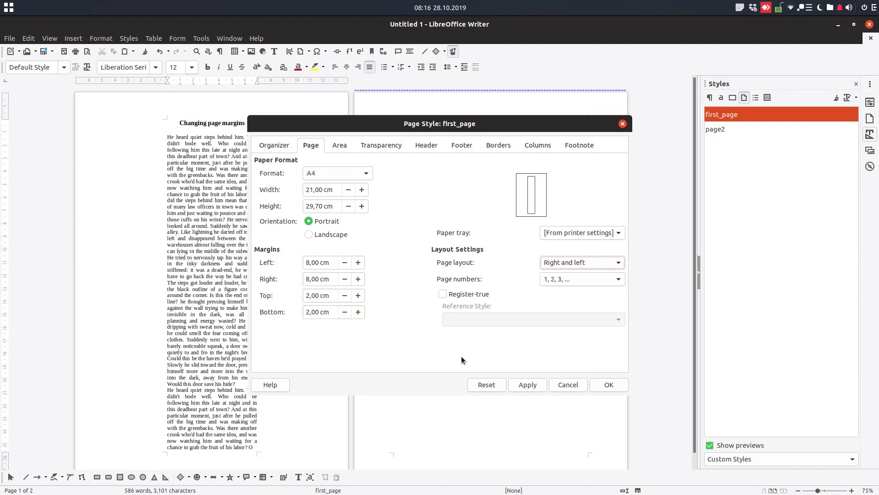
click(539, 386)
click(609, 384)
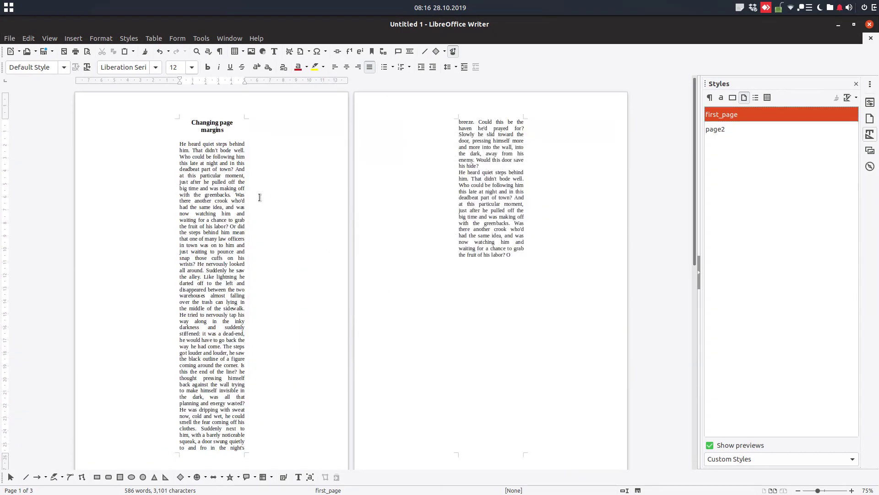
scroll(312, 209, down, 3)
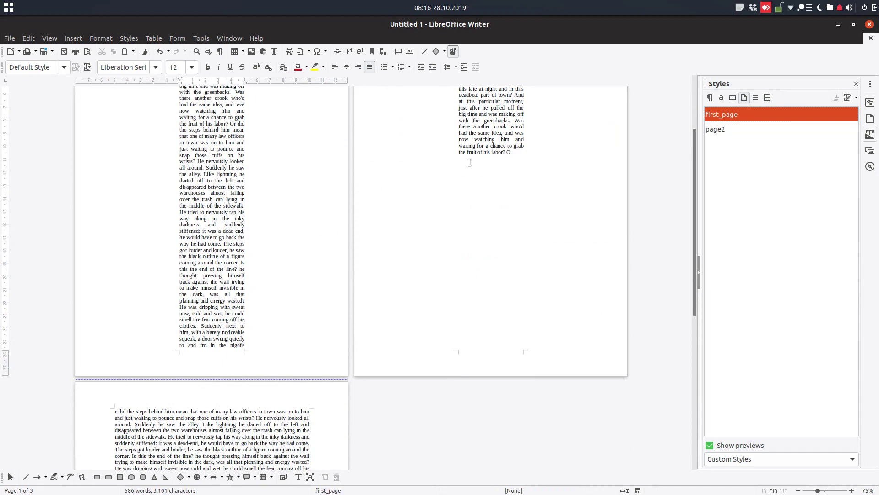
scroll(463, 192, down, 3)
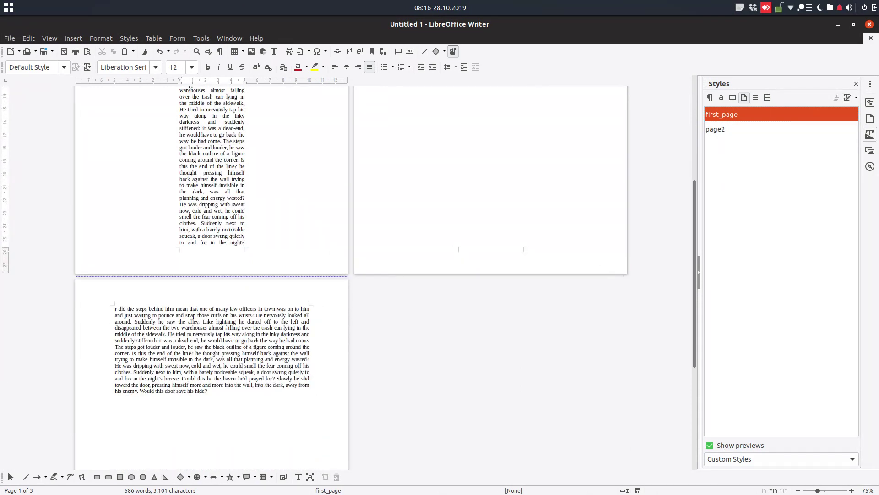
scroll(228, 330, up, 4)
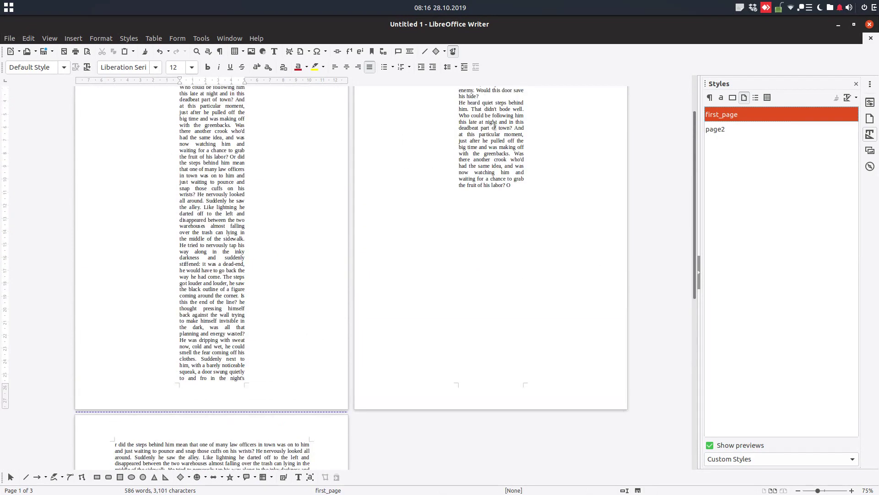
scroll(496, 160, down, 2)
scroll(203, 379, down, 2)
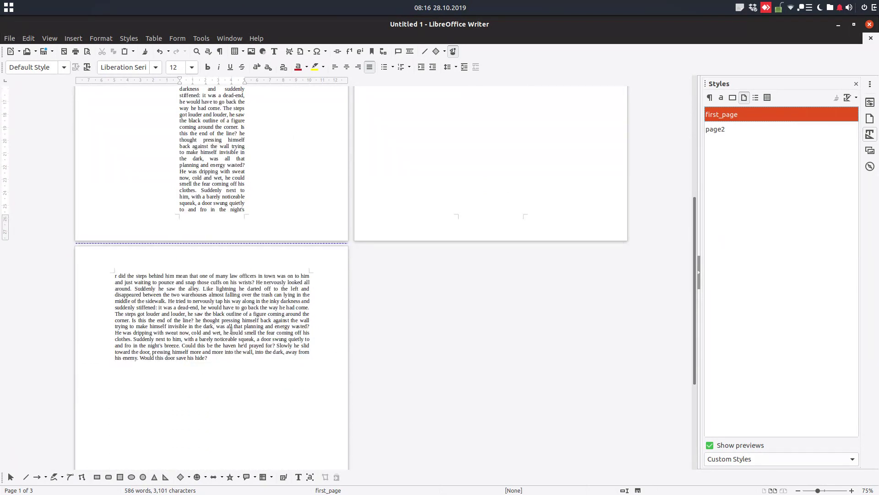
scroll(197, 296, up, 3)
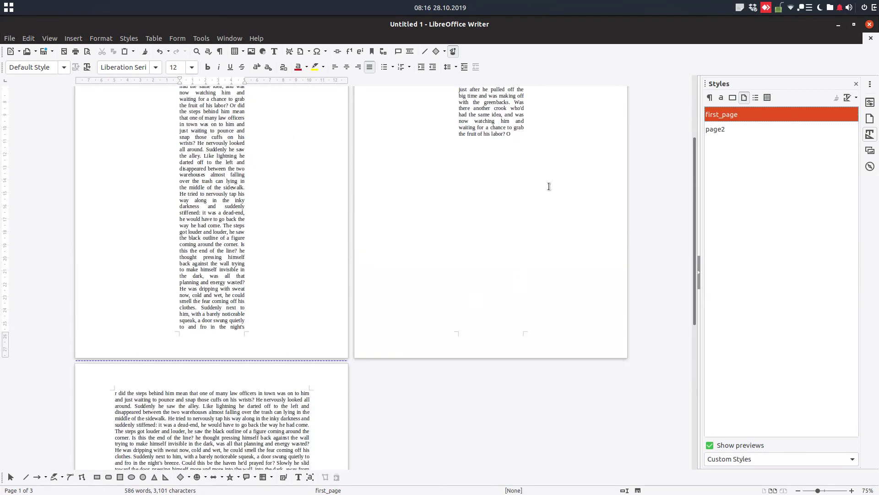
scroll(527, 201, up, 2)
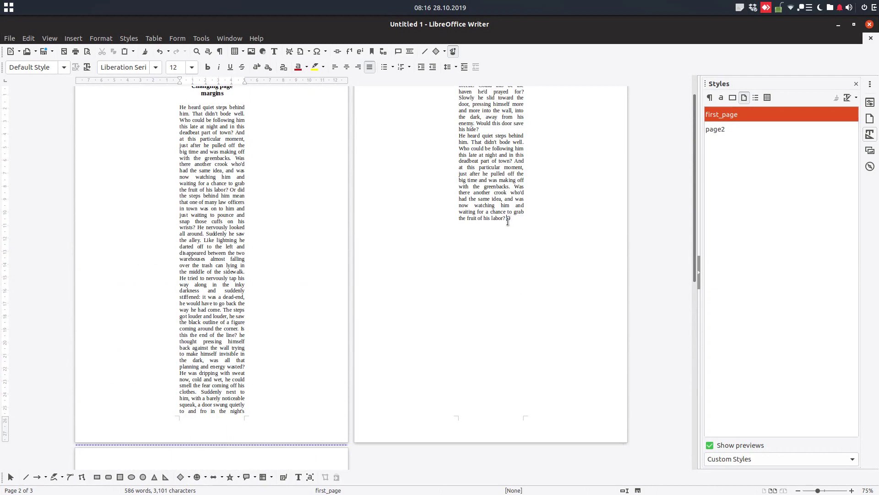
scroll(508, 221, up, 1)
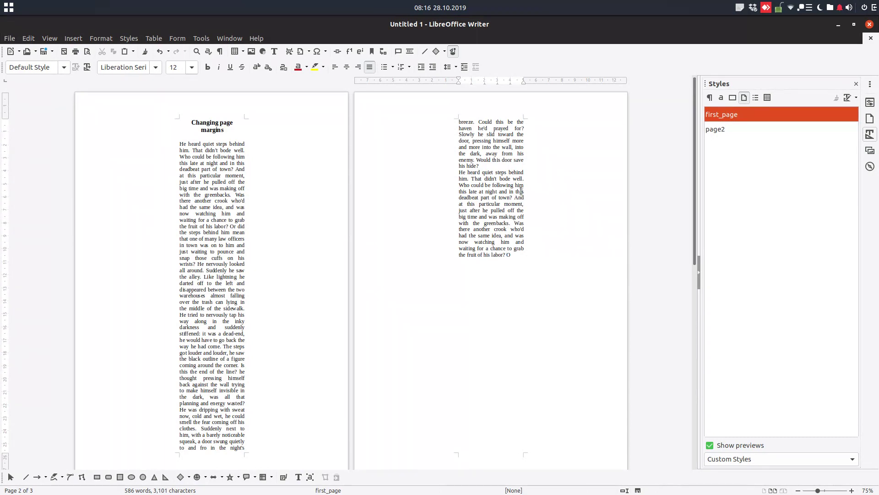
scroll(509, 198, down, 7)
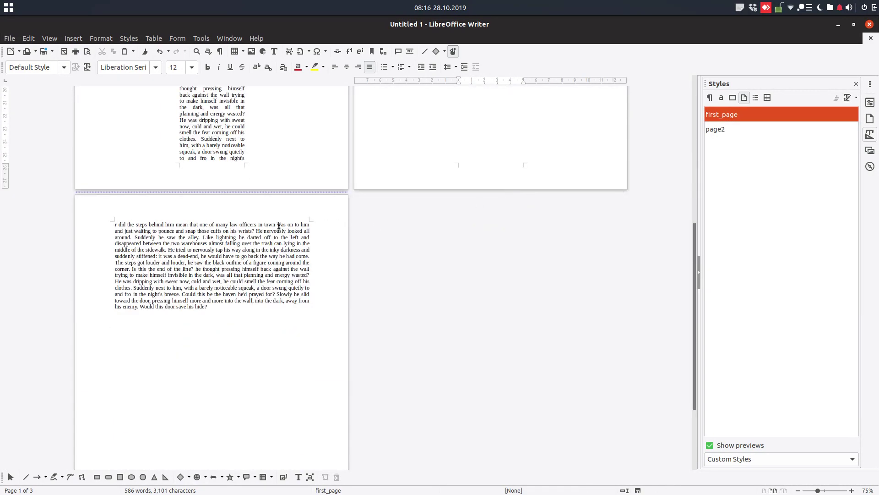
click(269, 225)
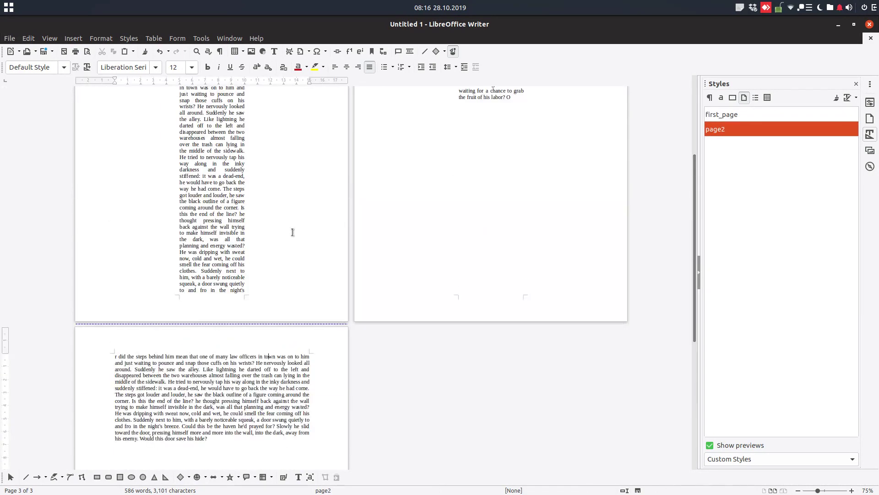
scroll(324, 219, up, 4)
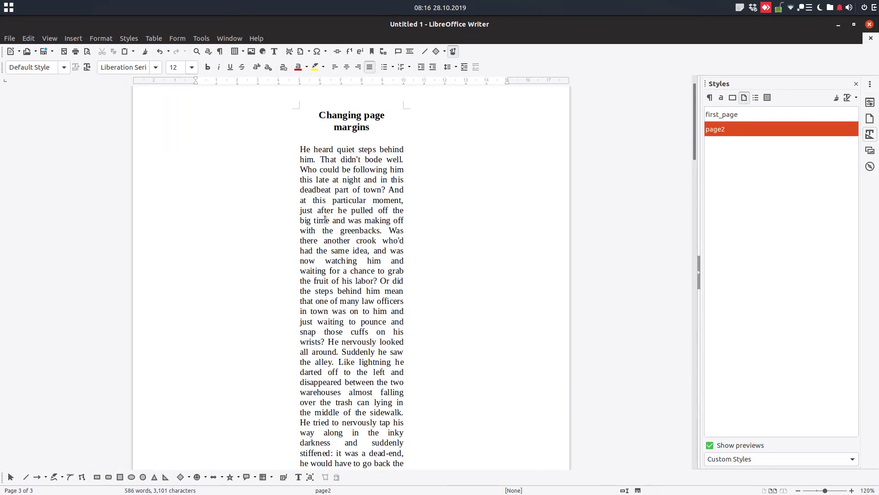
scroll(414, 201, down, 4)
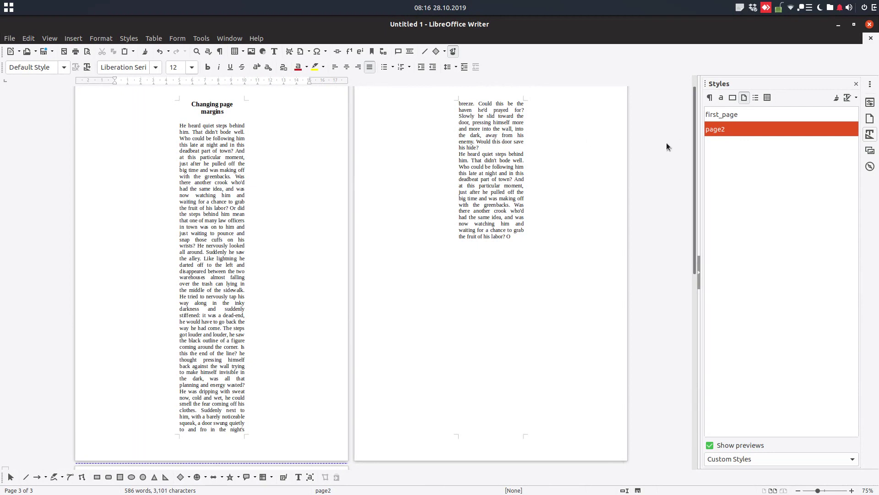
click(741, 115)
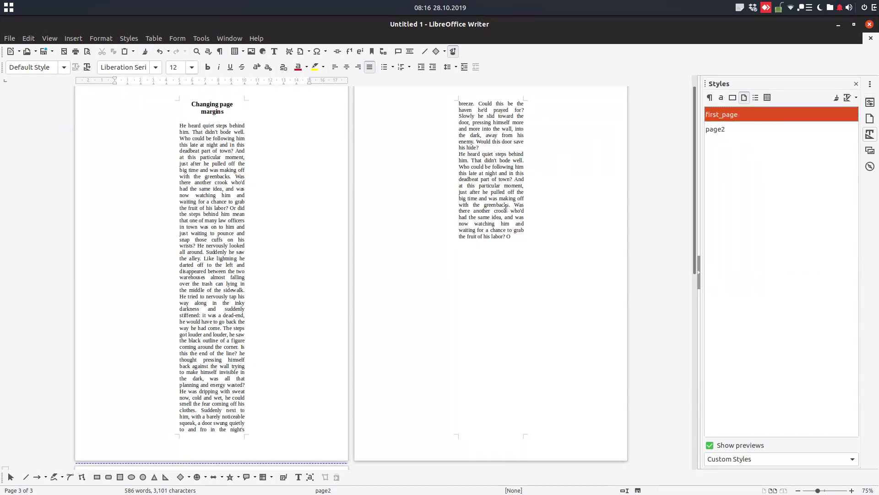
click(510, 234)
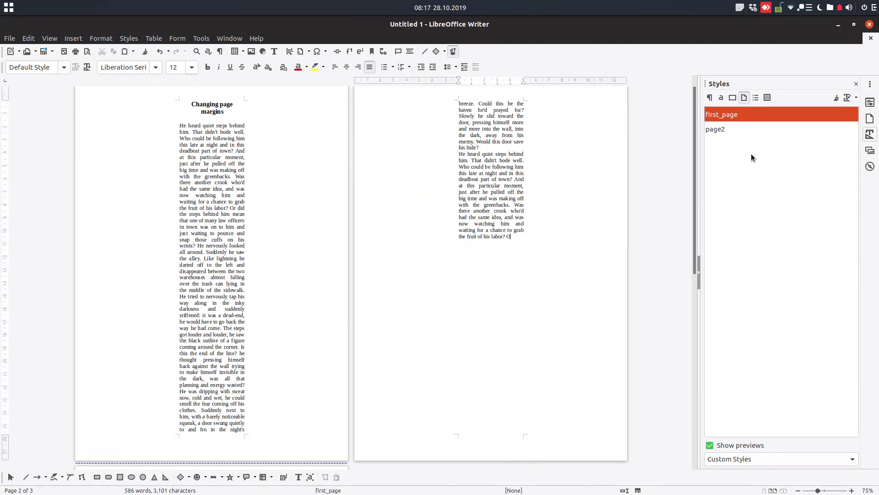
Modify the first_page style to 6,00 cm left and right margins, then apply and confirm
right_click(735, 119)
click(758, 136)
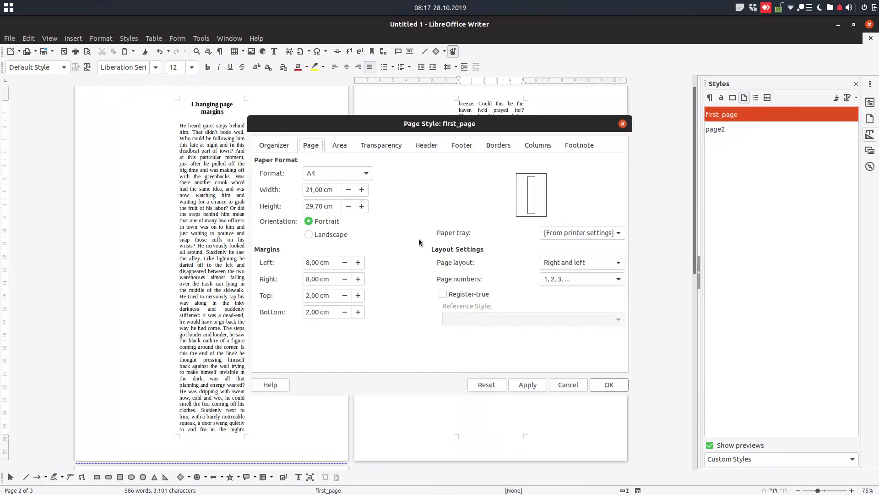
drag(330, 263, 304, 262)
text(6)
key(Tab)
text(6)
key(Tab)
click(525, 389)
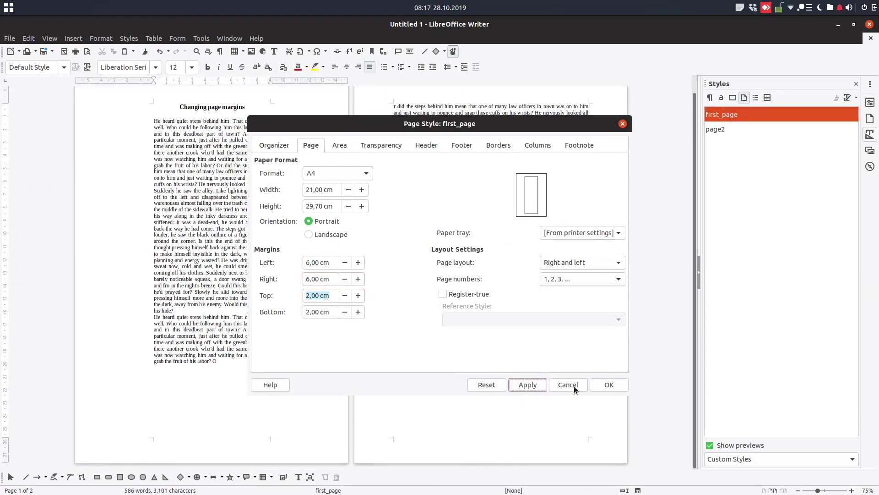
click(608, 385)
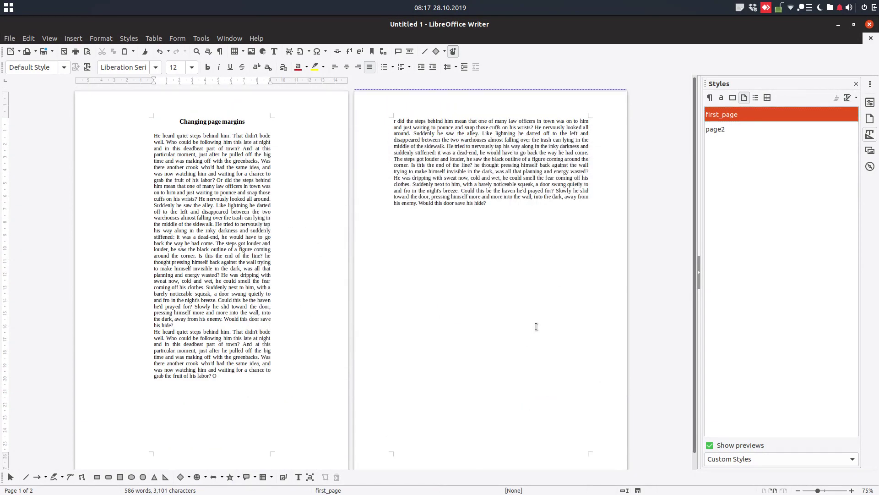